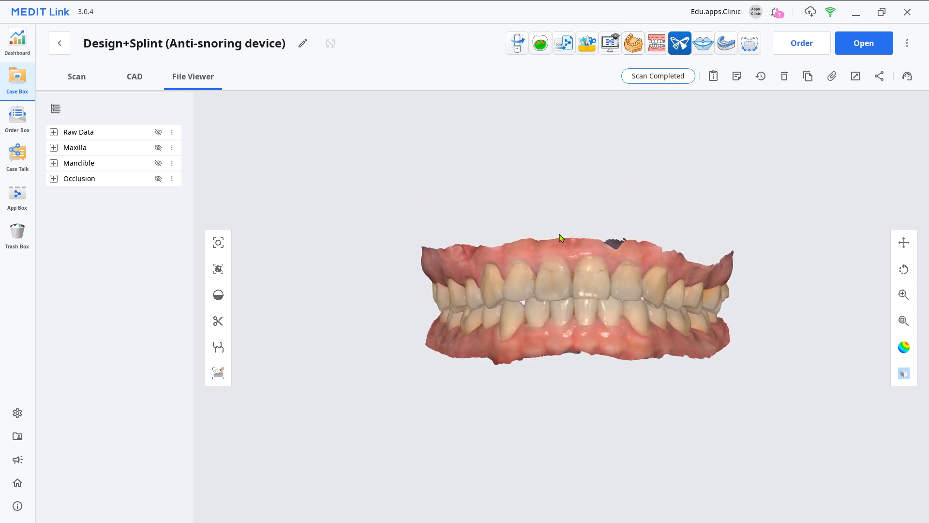
Start a manual maxilla splint in Medit Splints using the Maxilla Base and Mandible Base data.
left_click(724, 44)
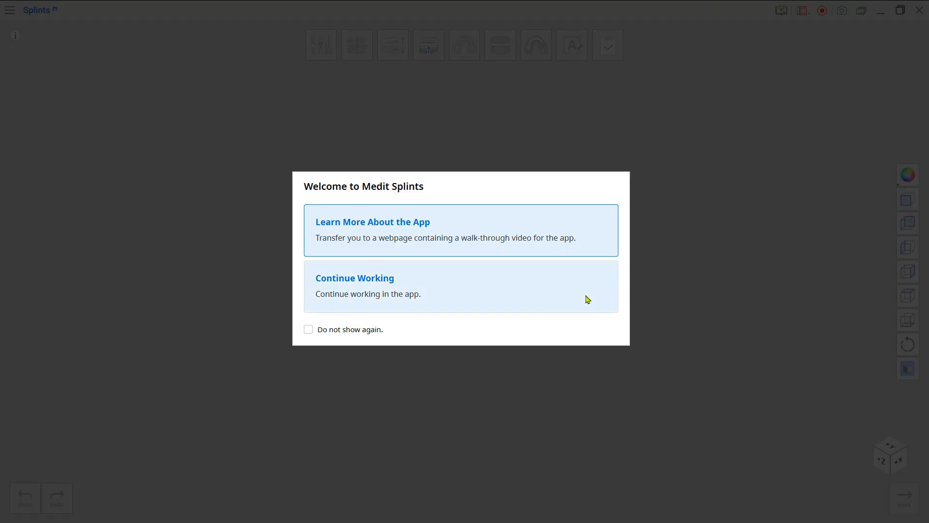
left_click(582, 302)
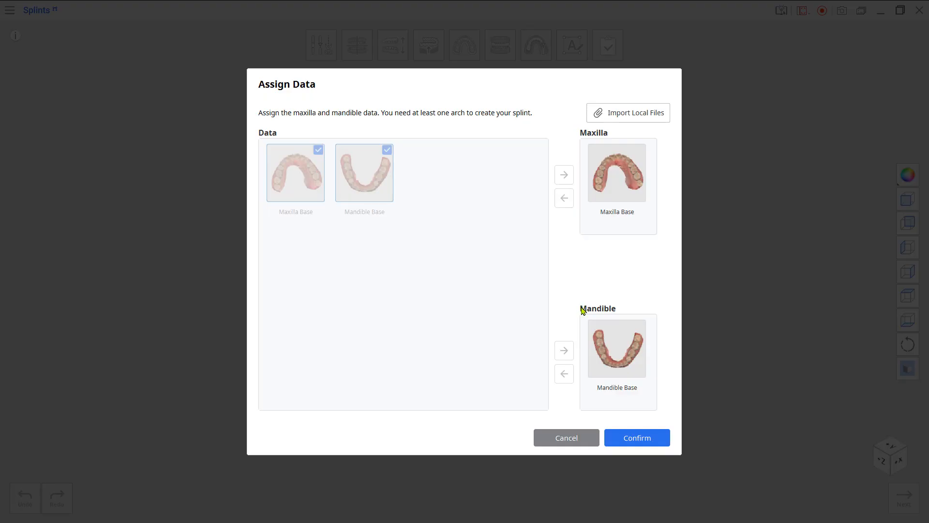
left_click(620, 442)
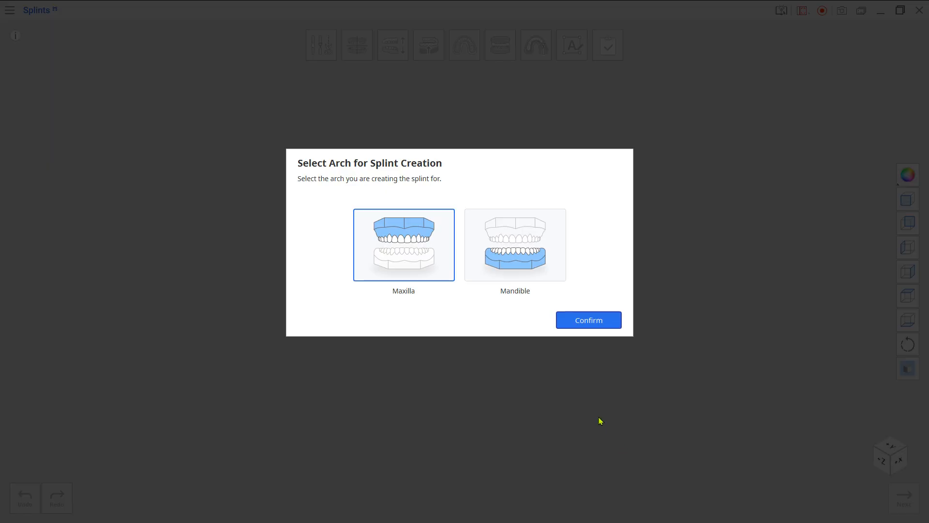
left_click(574, 324)
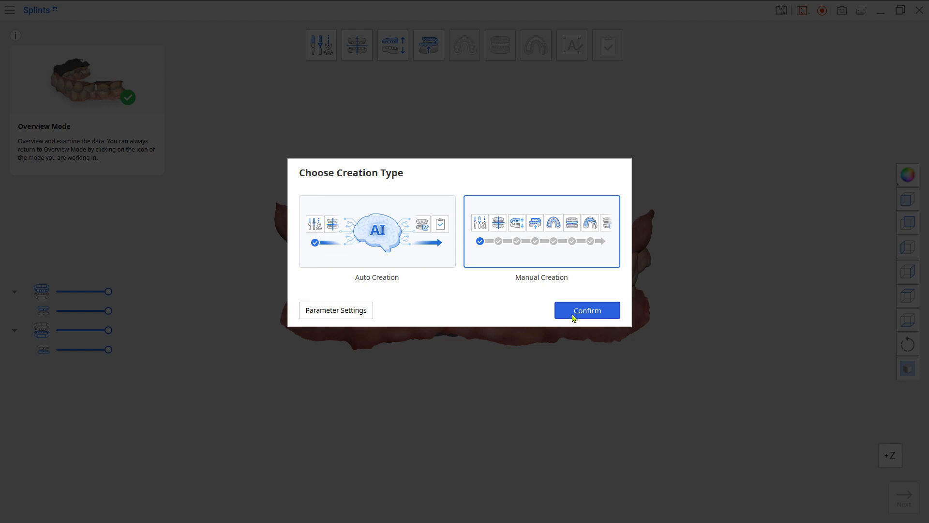
left_click(572, 318)
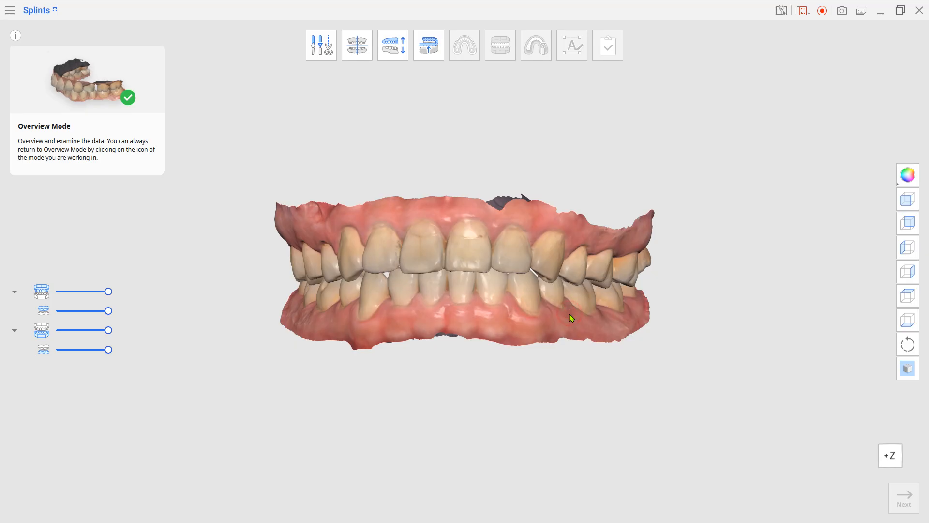
Check the maxilla's alignment to the occlusal plane and set the bite opening to 25.8 mm.
left_click(356, 57)
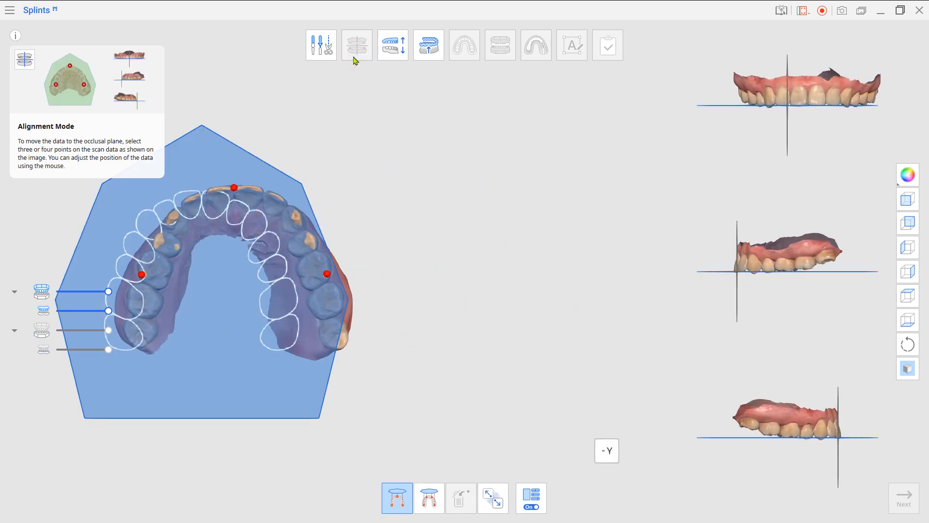
left_click(399, 56)
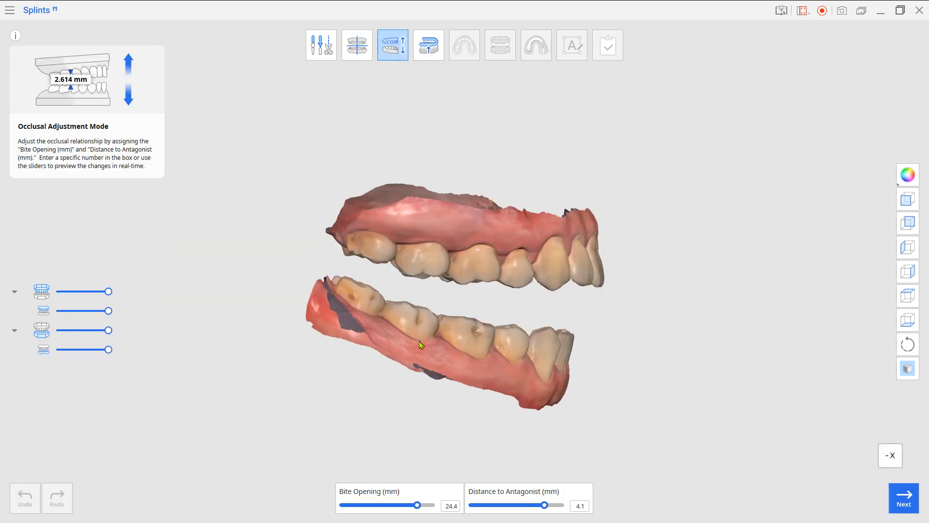
left_click_drag(419, 506, 422, 506)
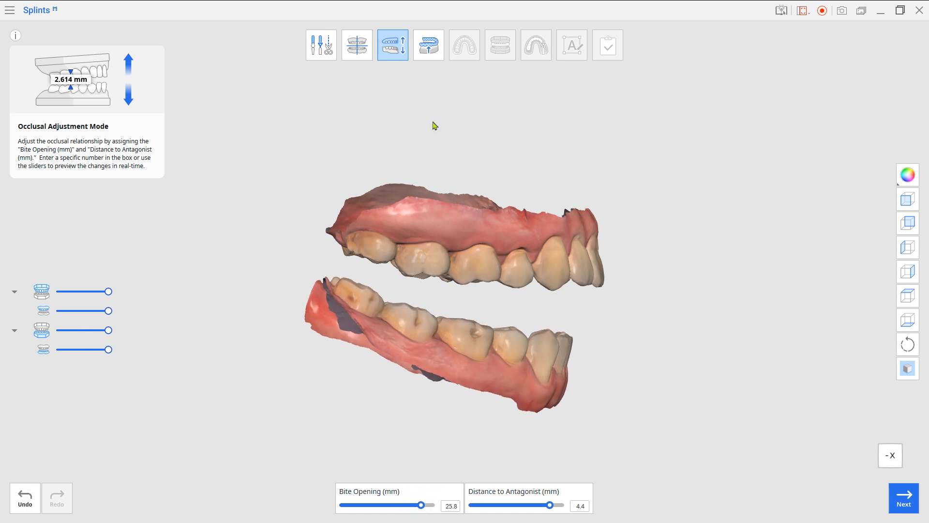
Create the splint's inner surface with a 0.10 mm offset and switch to outline designation.
left_click(429, 59)
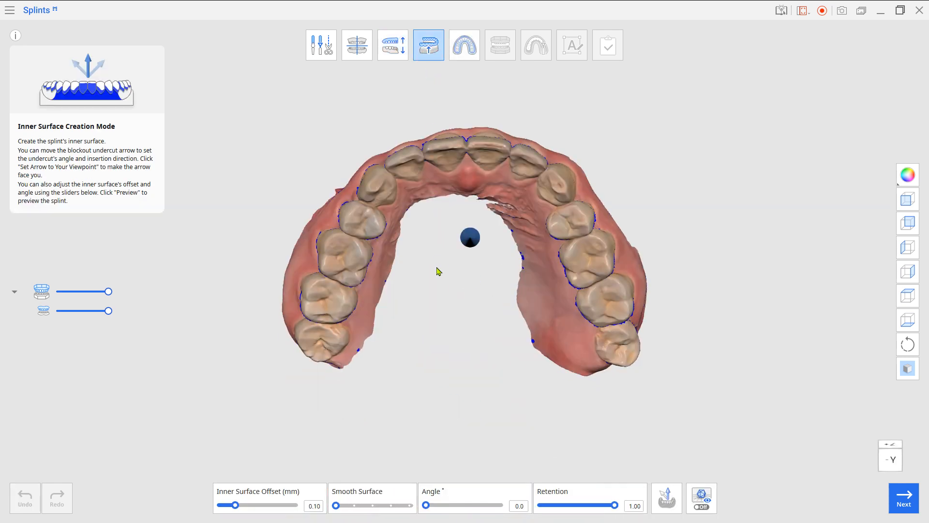
left_click(321, 509)
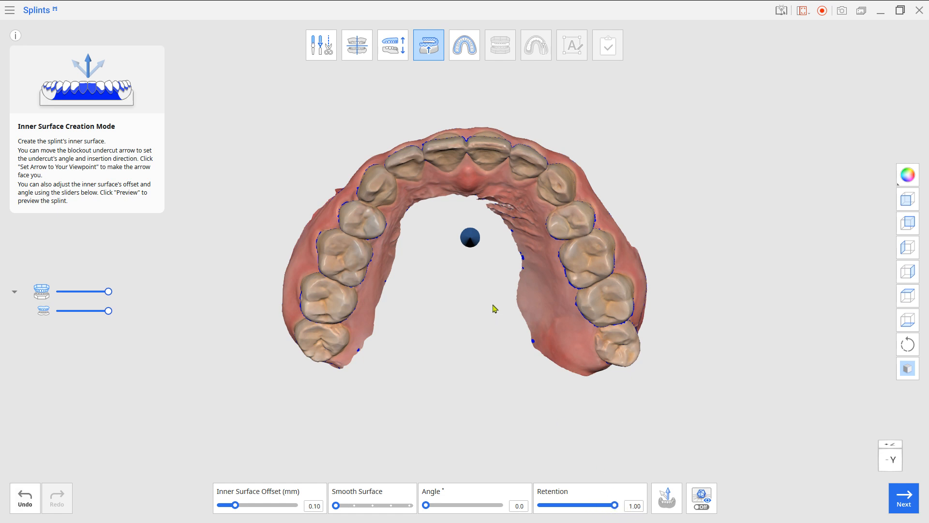
left_click(466, 58)
Adjust the outline points along the lingual side of the maxillary arch to refine the splint's inner border.
right_click_drag(461, 399, 415, 295)
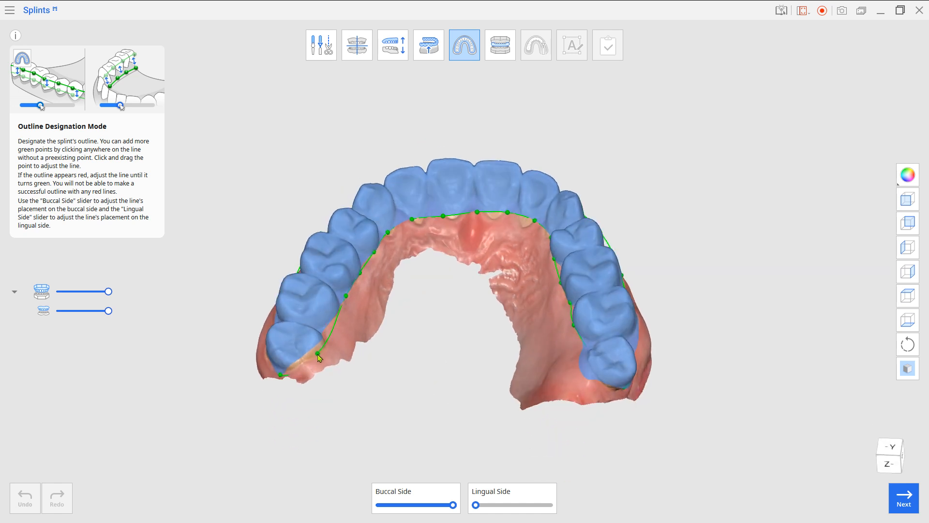
left_click_drag(312, 357, 312, 358)
right_click_drag(475, 325, 573, 332)
middle_click_drag(428, 315, 443, 417)
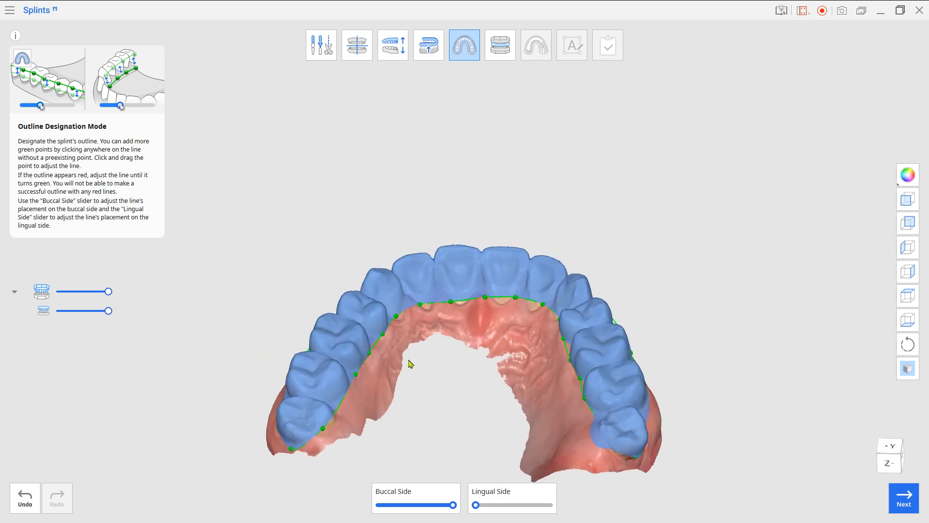
right_click_drag(409, 359, 349, 359)
left_click_drag(345, 358, 342, 349)
left_click_drag(391, 323, 390, 319)
right_click_drag(444, 302, 529, 286)
left_click_drag(520, 285, 546, 300)
left_click_drag(561, 331, 569, 327)
Adjust the outline points around the buccal side of the maxillary arch, from the molars across the front teeth.
right_click_drag(615, 375, 382, 458)
left_click_drag(439, 423, 432, 426)
right_click_drag(359, 399, 298, 356)
left_click_drag(406, 357, 403, 353)
right_click_drag(542, 324, 477, 303)
left_click_drag(431, 333, 429, 323)
left_click_drag(339, 312, 338, 308)
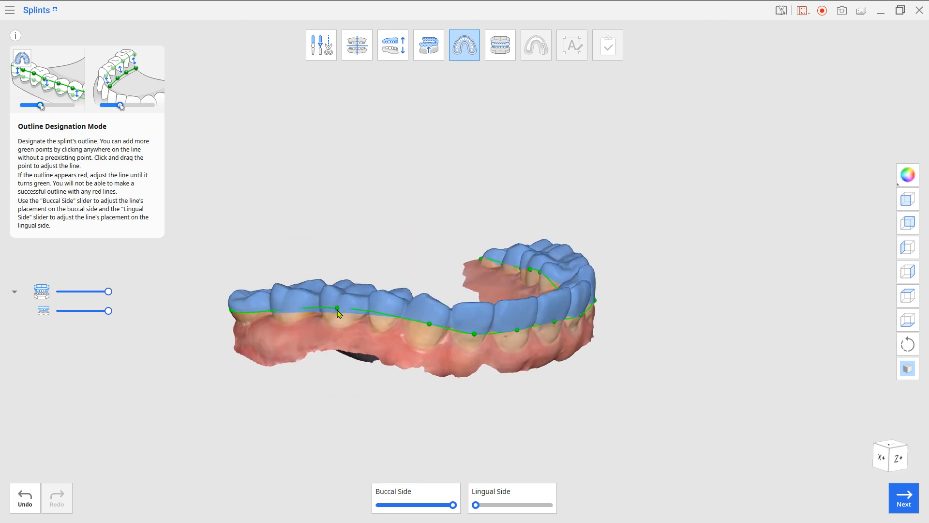
right_click_drag(534, 324, 478, 329)
left_click_drag(482, 332, 482, 328)
right_click_drag(550, 313, 497, 319)
left_click_drag(498, 320, 498, 316)
right_click_drag(581, 311, 543, 381)
right_click_drag(643, 355, 724, 382)
right_click_drag(411, 370, 557, 349)
left_click_drag(326, 362, 325, 358)
right_click_drag(326, 362, 575, 385)
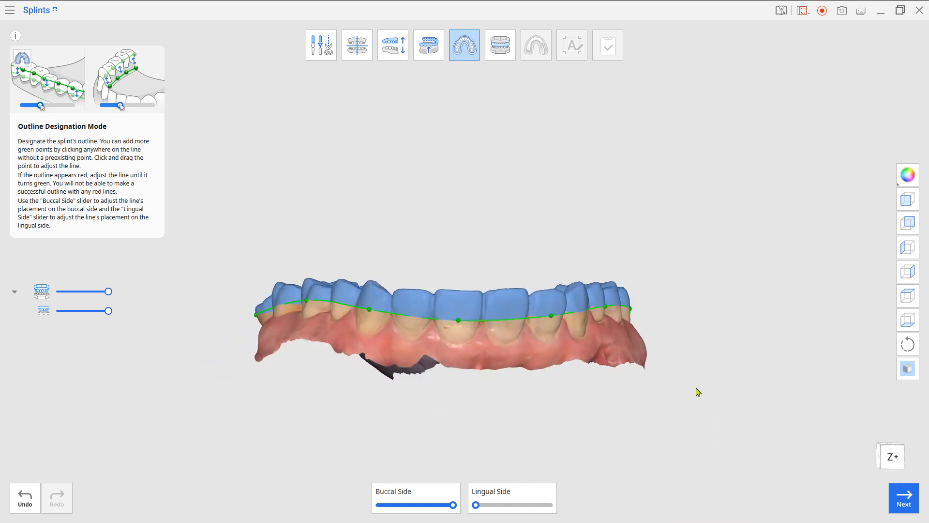
Create the splint's outer surface with a 2.77 mm lingual and buccal thickness, displaying the splint semi-transparent.
left_click(903, 498)
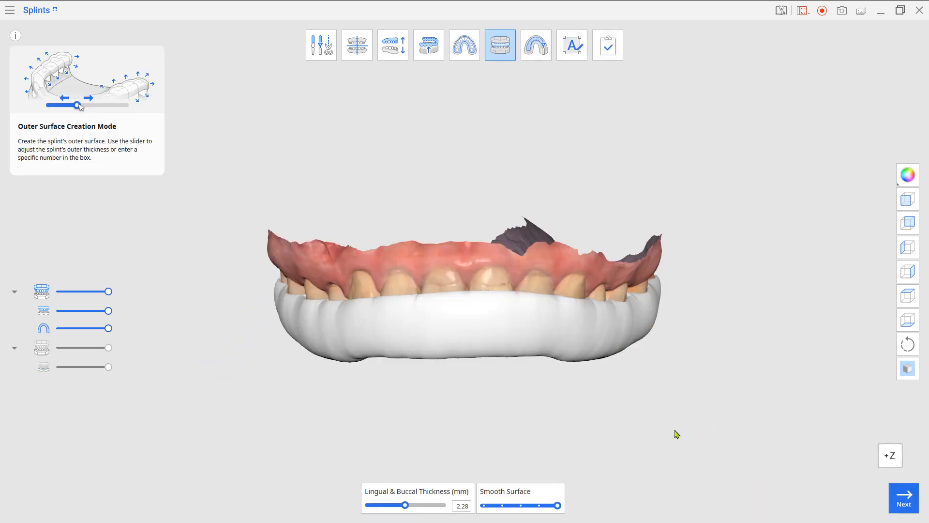
right_click_drag(460, 427, 437, 410)
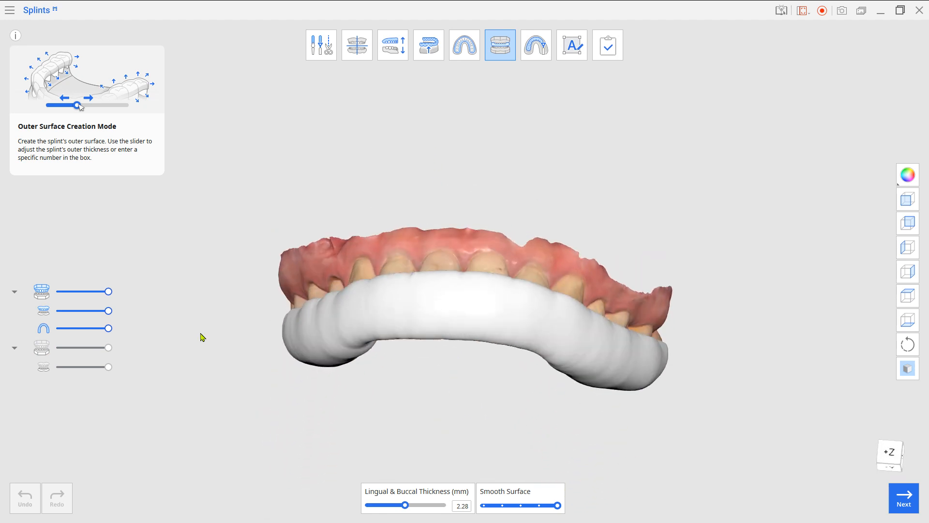
left_click_drag(108, 328, 76, 328)
right_click_drag(506, 402, 427, 485)
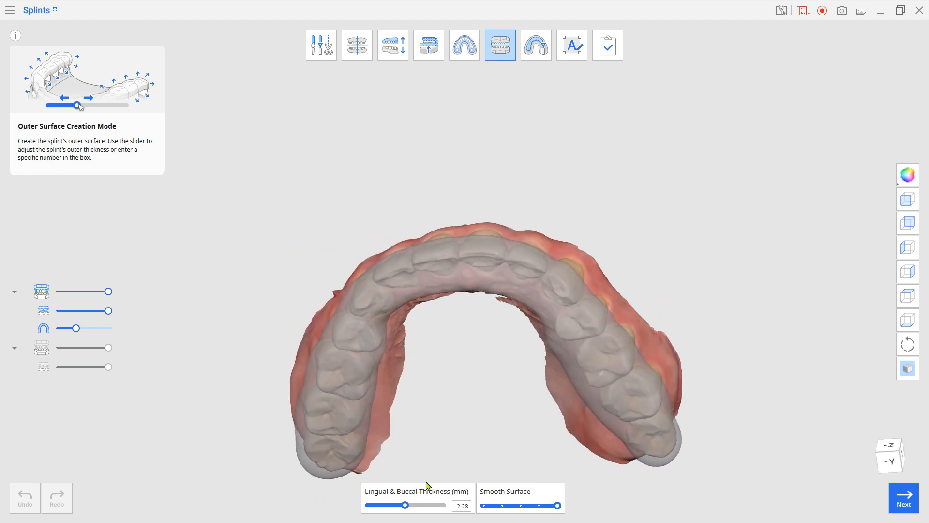
left_click(416, 507)
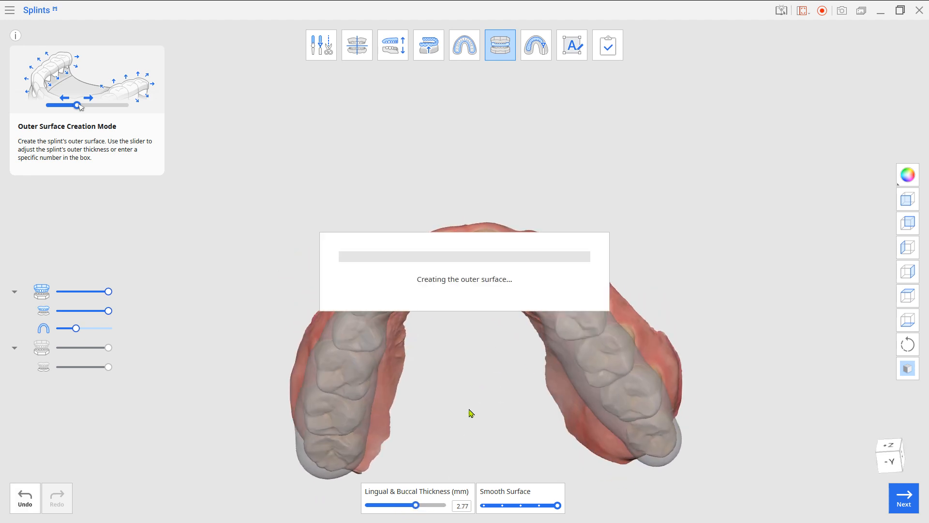
right_click_drag(473, 374, 452, 319)
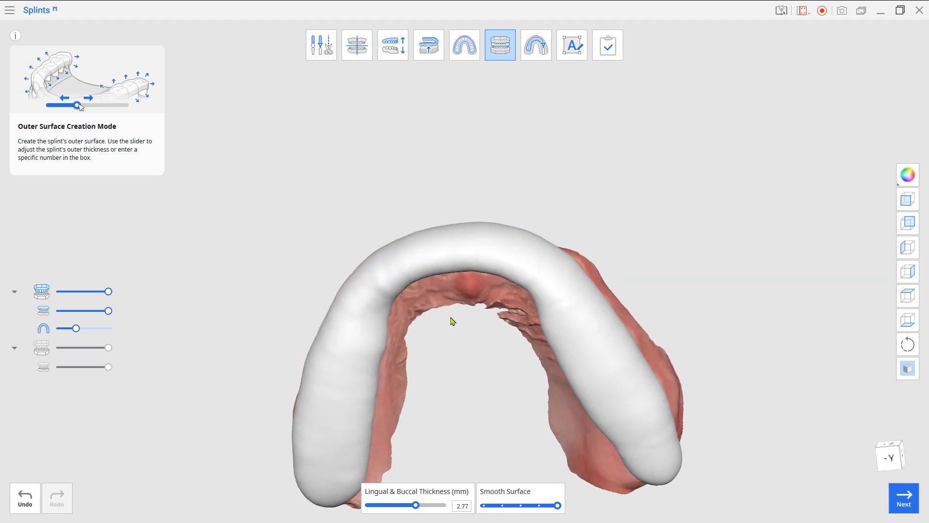
left_click(76, 329)
right_click_drag(514, 334, 465, 442)
Complete the maxillary splint and save the project as Design+Splint_U.
left_click(607, 48)
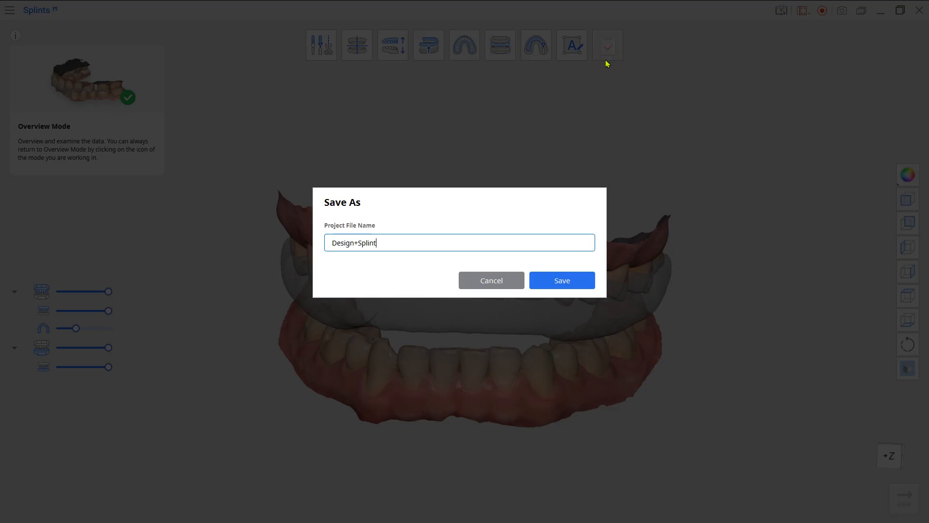
left_click(559, 278)
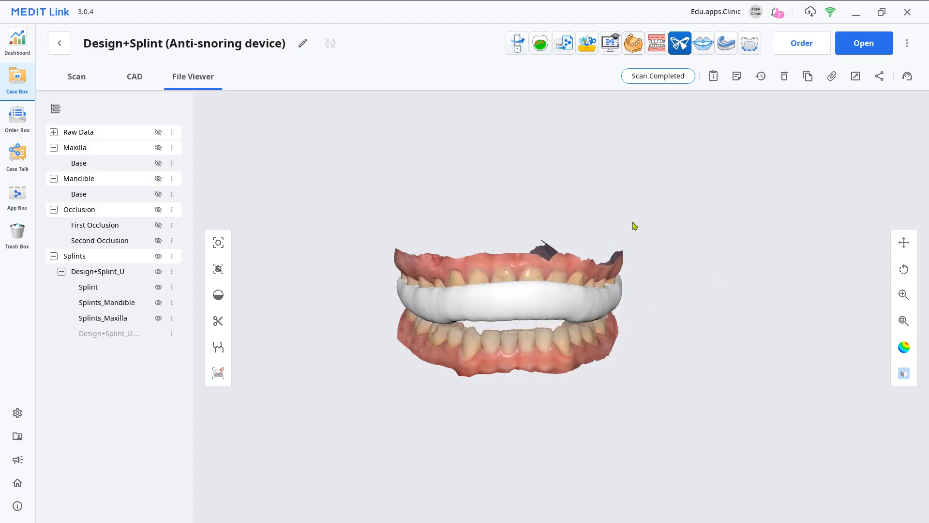
Generate a mandible splint in Medit Splints with Auto Creation, using the Maxilla Base and Mandible Base data.
left_click(728, 46)
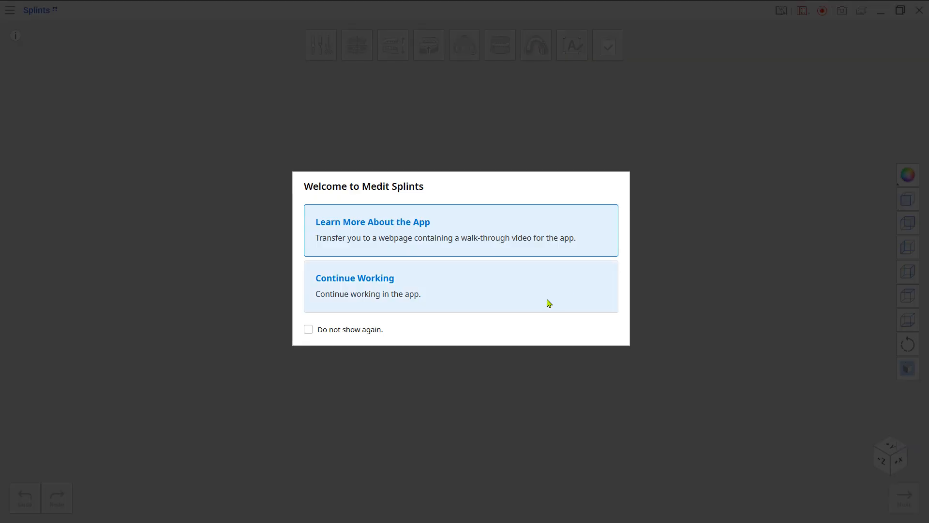
left_click(549, 303)
left_click(511, 304)
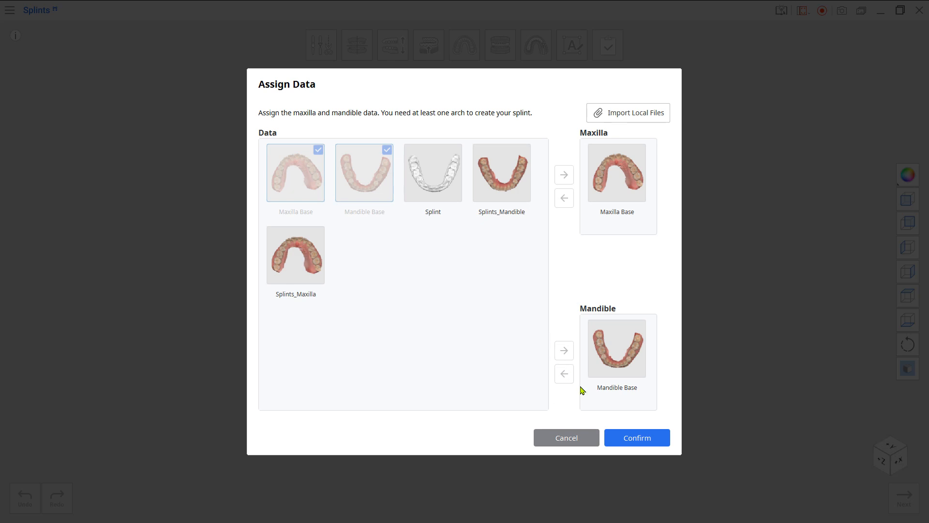
left_click(634, 437)
left_click(526, 260)
left_click(574, 320)
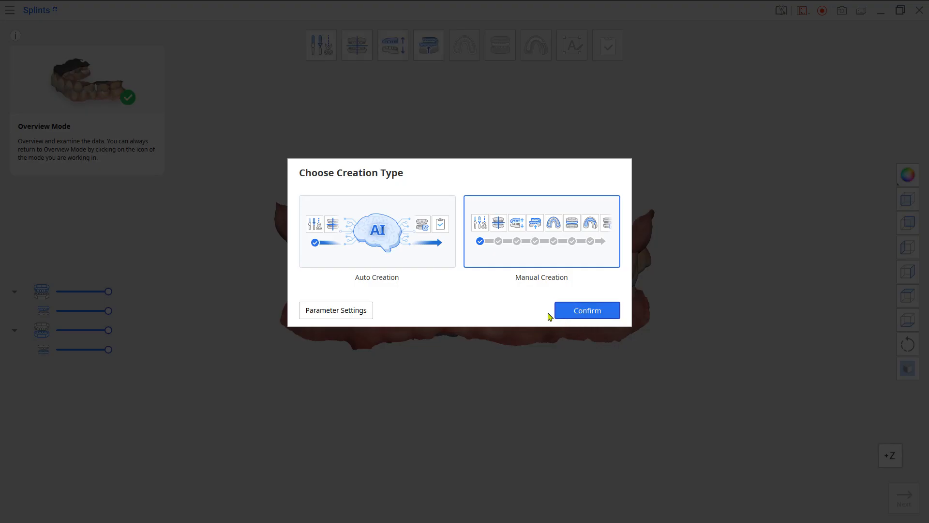
left_click(424, 264)
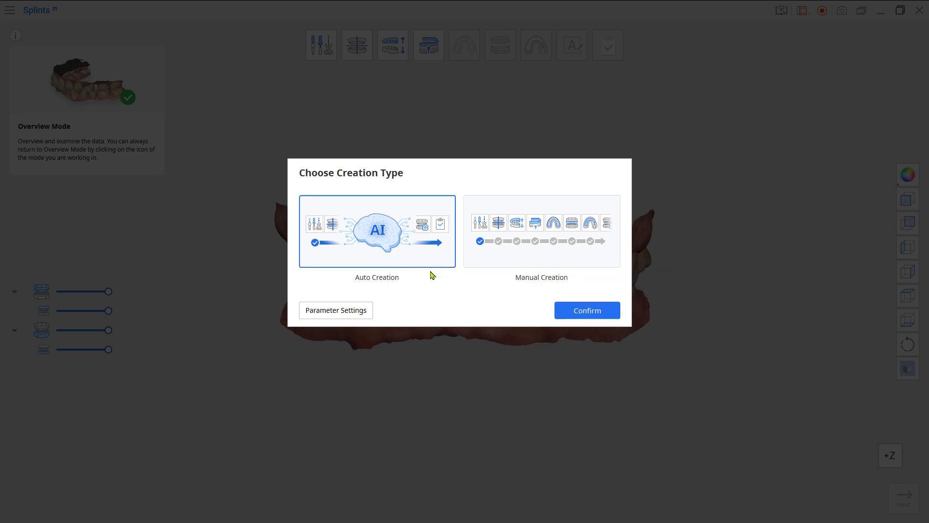
left_click(569, 317)
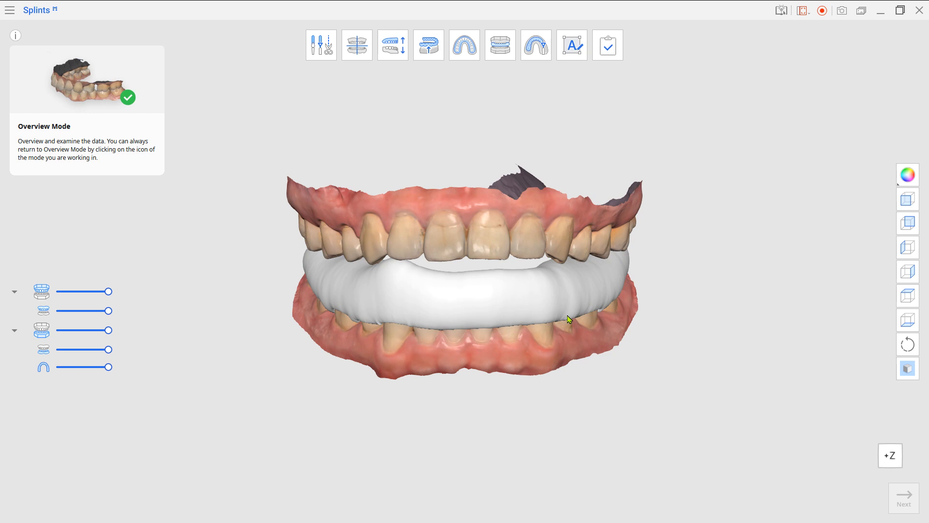
Complete the mandibular splint and save the project as Design+Splint_L.
left_click(613, 58)
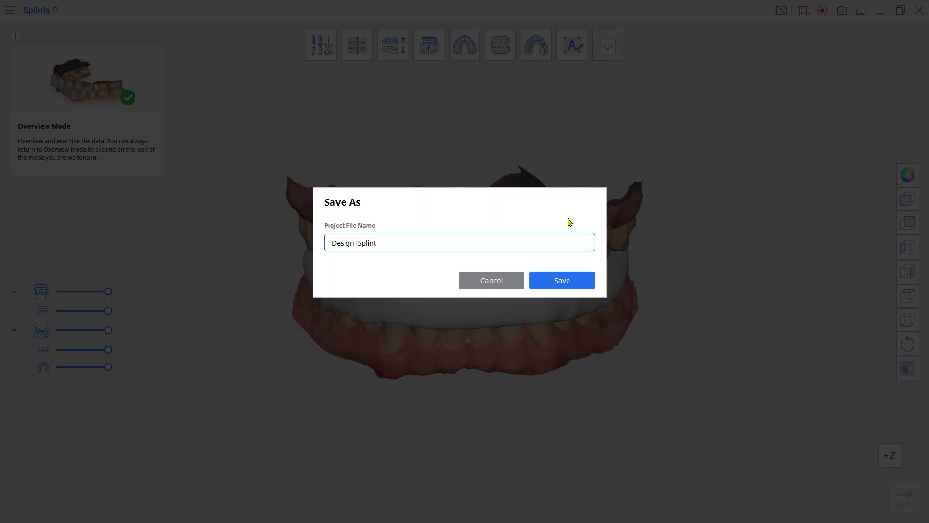
type("_L")
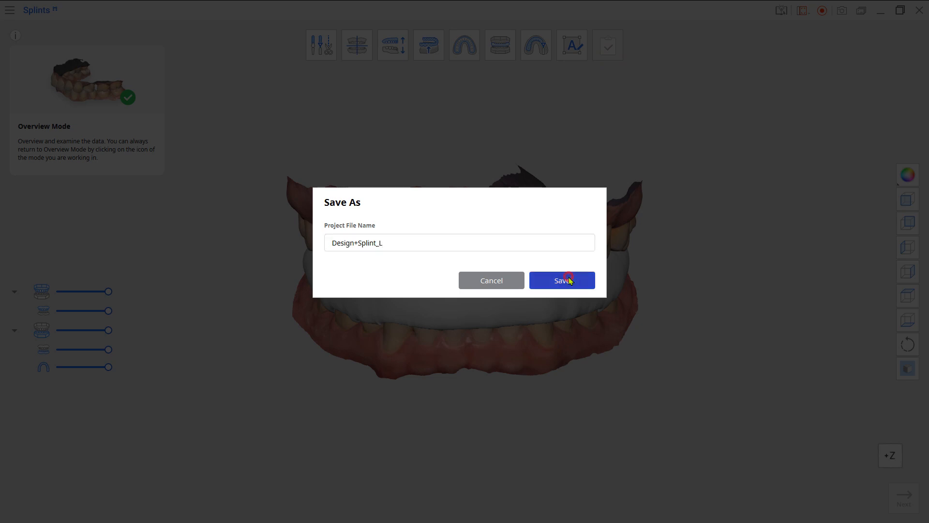
left_click(570, 280)
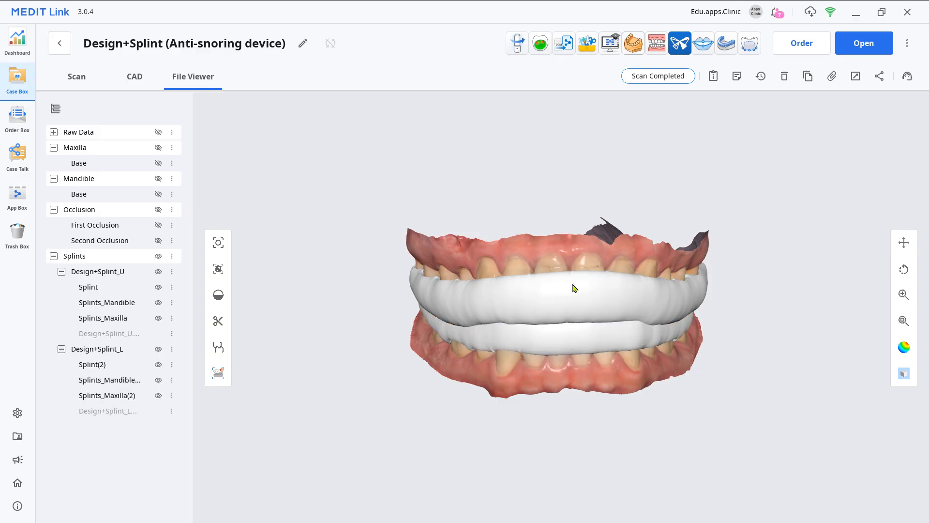
Switch to Medit Design and import Splint and Splint(2) from the Design+Splint case.
left_click(586, 47)
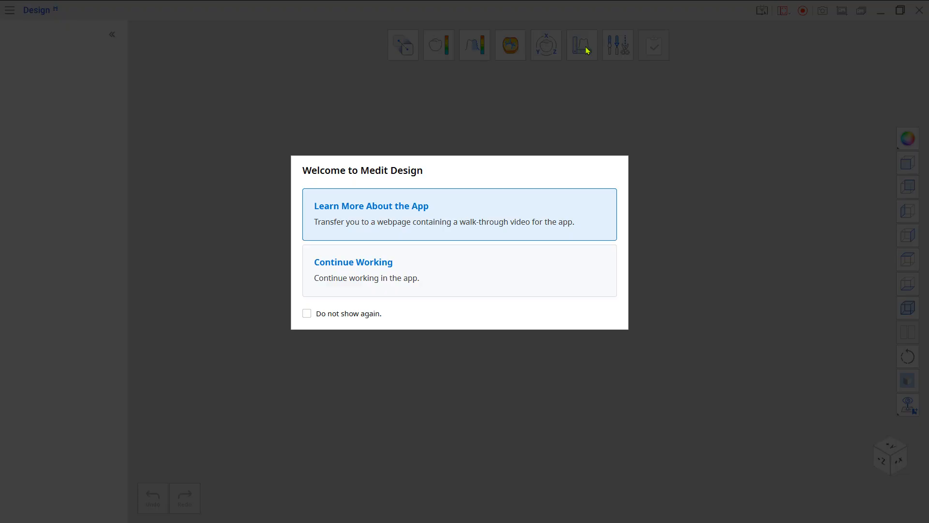
left_click(504, 274)
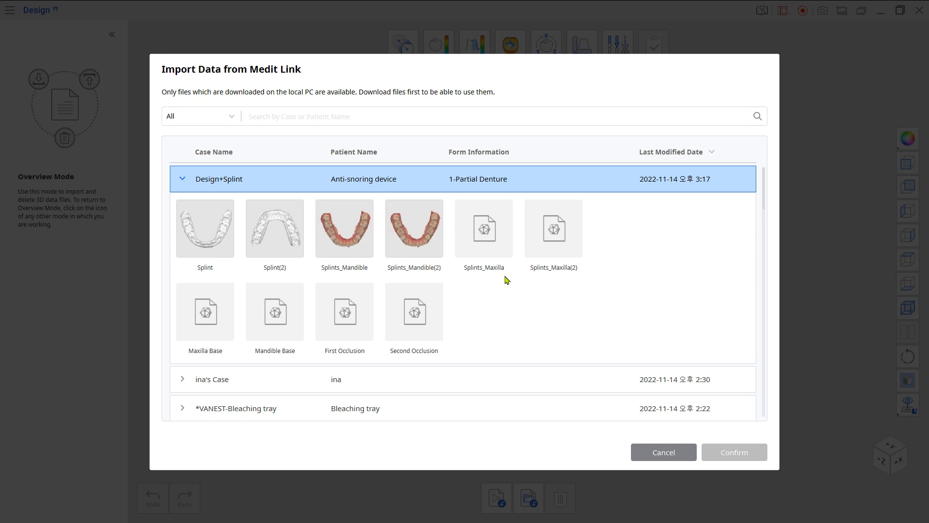
left_click(285, 246)
left_click(221, 238)
left_click(732, 450)
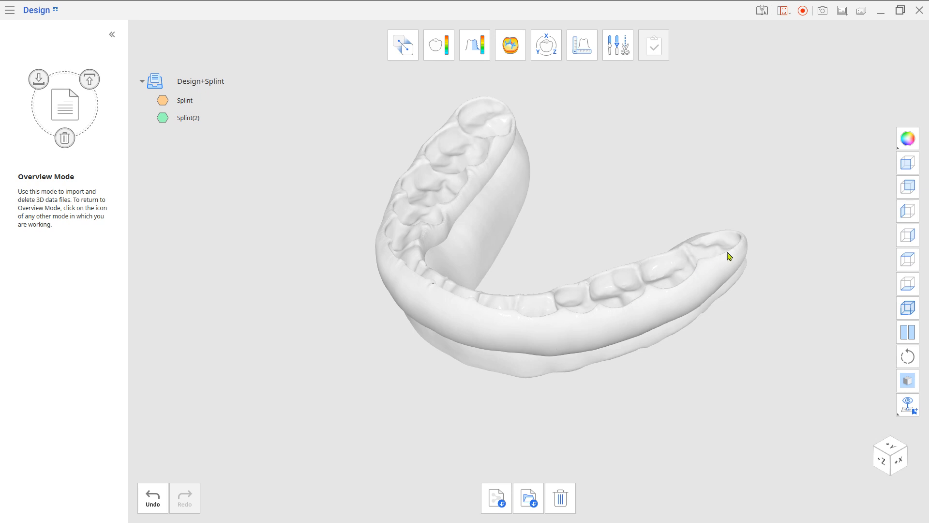
Display the two splints in their assigned data colours to tell them apart.
left_click(908, 139)
left_click(881, 188)
right_click_drag(494, 280, 547, 295)
Sculpt away the green Splint(2) spots protruding through the molar impressions on one side of the orange splint, using the Remove brush.
left_click(618, 46)
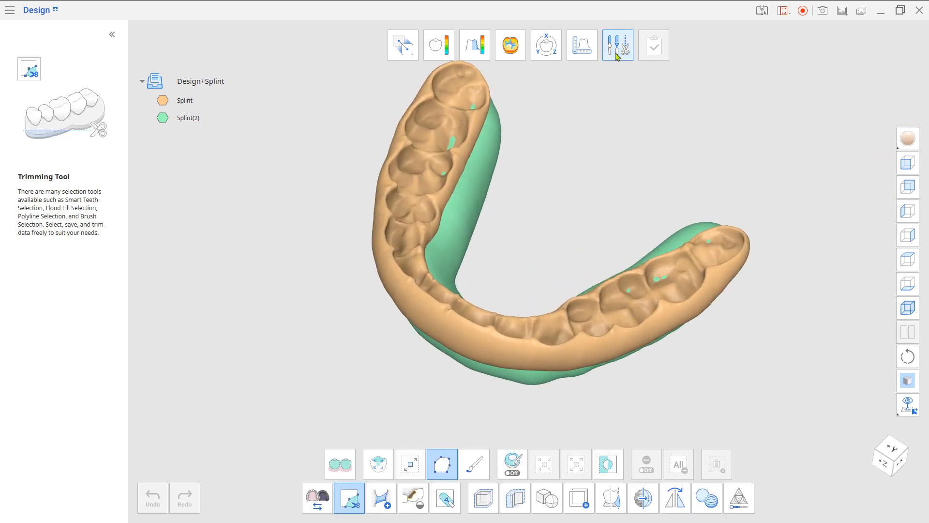
left_click(445, 498)
scroll(663, 310, "up", 10)
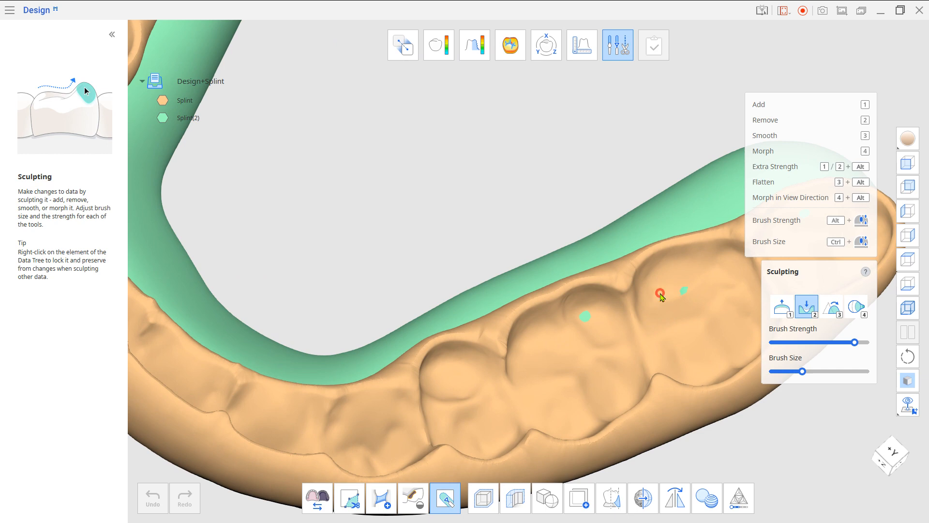
left_click_drag(660, 293, 682, 292)
left_click_drag(589, 308, 589, 324)
scroll(589, 324, "down", 2)
middle_click_drag(745, 452, 554, 435)
left_click(572, 219)
Remove the remaining green spots from the molar impressions on the opposite side of the orange splint.
scroll(572, 219, "down", 2)
middle_click_drag(370, 189, 553, 398)
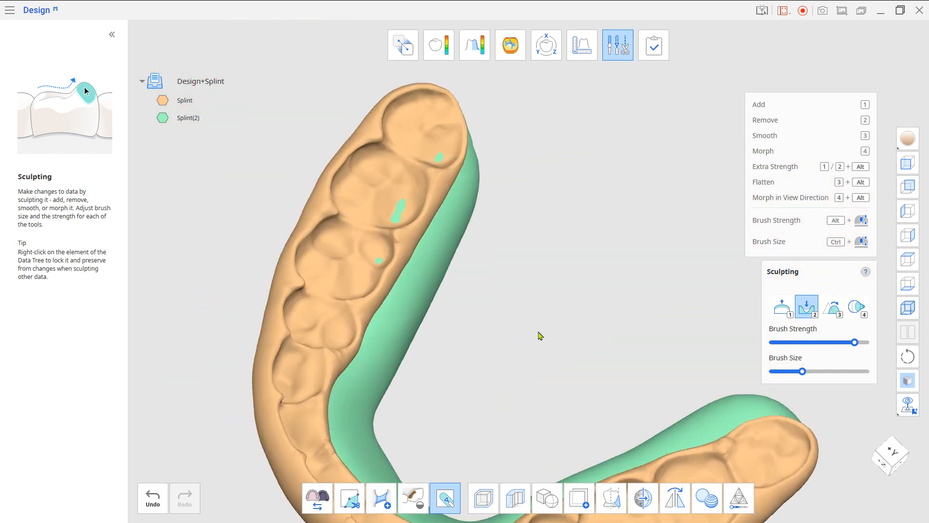
scroll(442, 156, "up", 3)
left_click_drag(358, 266, 346, 269)
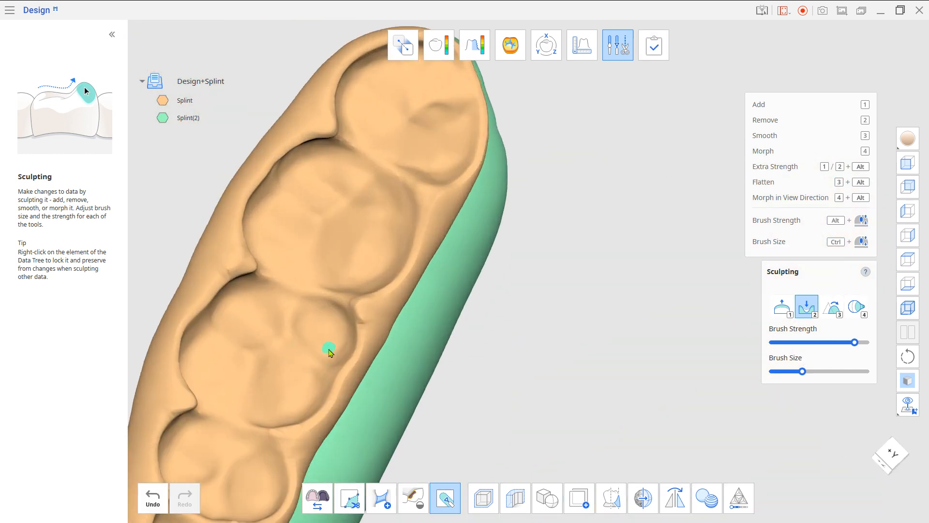
left_click(327, 349)
Sculpt away the orange spots protruding through the tooth impressions of the green Splint(2) and finish sculpting.
scroll(328, 349, "down", 3)
middle_click_drag(521, 358, 516, 150)
right_click_drag(595, 290, 624, 110)
scroll(624, 111, "down", 2)
right_click_drag(489, 388, 473, 290)
scroll(585, 339, "up", 3)
scroll(564, 342, "up", 3)
mouse_move(564, 341)
right_mouse_down()
mouse_move(535, 337)
mouse_move(550, 415)
mouse_move(527, 407)
right_mouse_up()
scroll(527, 407, "down", 4)
middle_click_drag(194, 213, 429, 261)
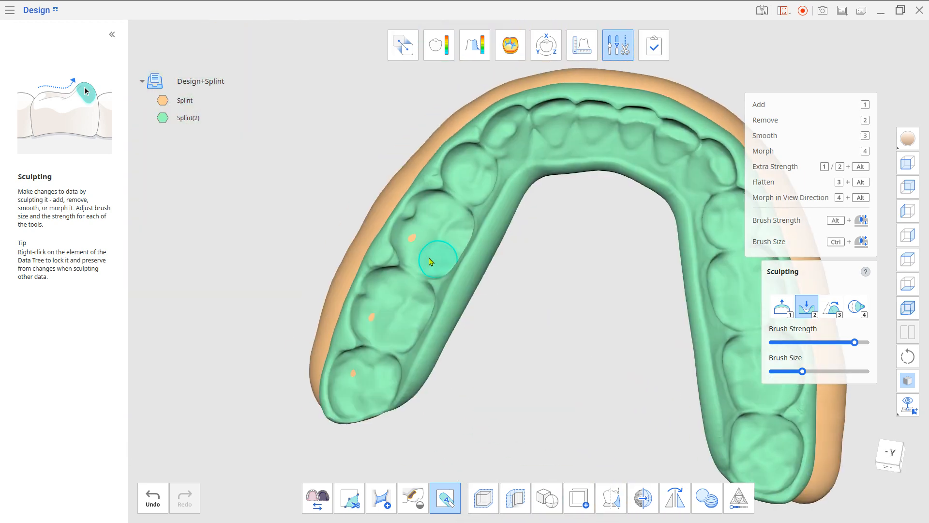
scroll(427, 261, "up", 3)
left_click(413, 252)
left_click(352, 372)
left_click_drag(332, 437, 323, 461)
scroll(596, 409, "down", 3)
middle_click_drag(608, 407, 504, 322)
mouse_move(494, 259)
right_mouse_down()
mouse_move(496, 299)
mouse_move(541, 339)
right_mouse_up()
left_click(446, 489)
Merge Splint and Splint(2) into one mesh with a Boolean Union.
scroll(538, 393, "down", 3)
mouse_move(611, 375)
right_mouse_down()
mouse_move(620, 417)
mouse_move(566, 377)
right_mouse_up()
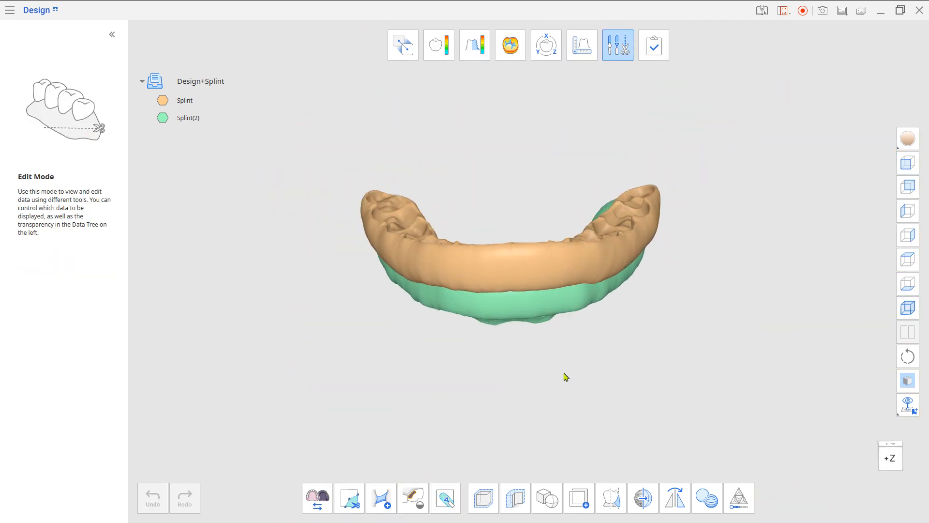
left_click(539, 487)
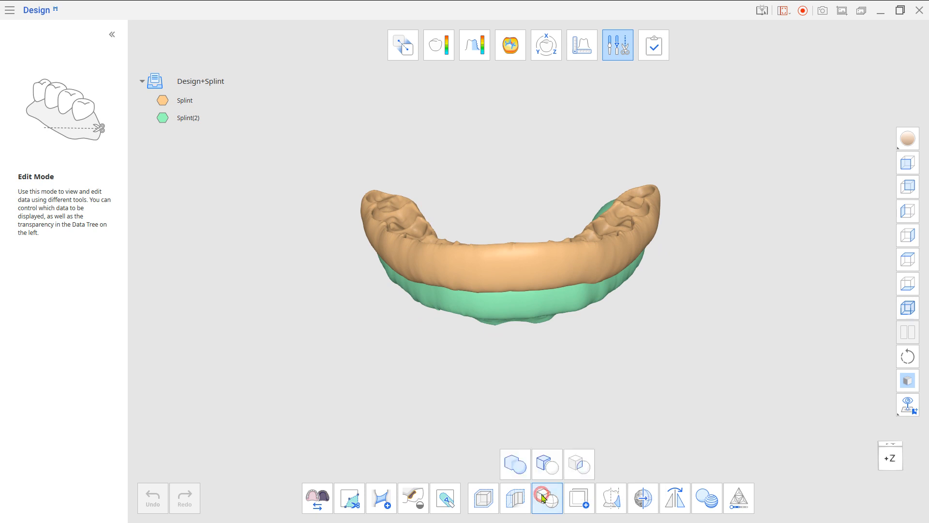
left_click(523, 467)
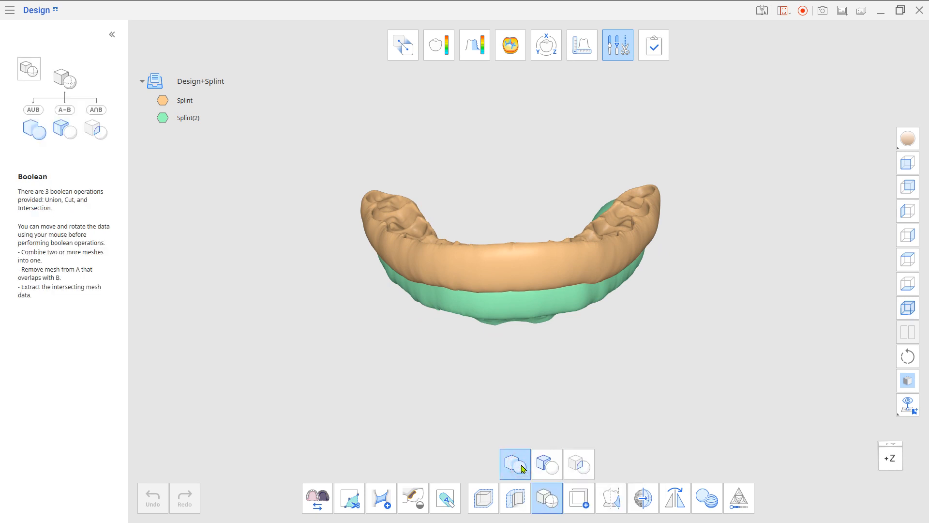
left_click_drag(317, 140, 286, 159)
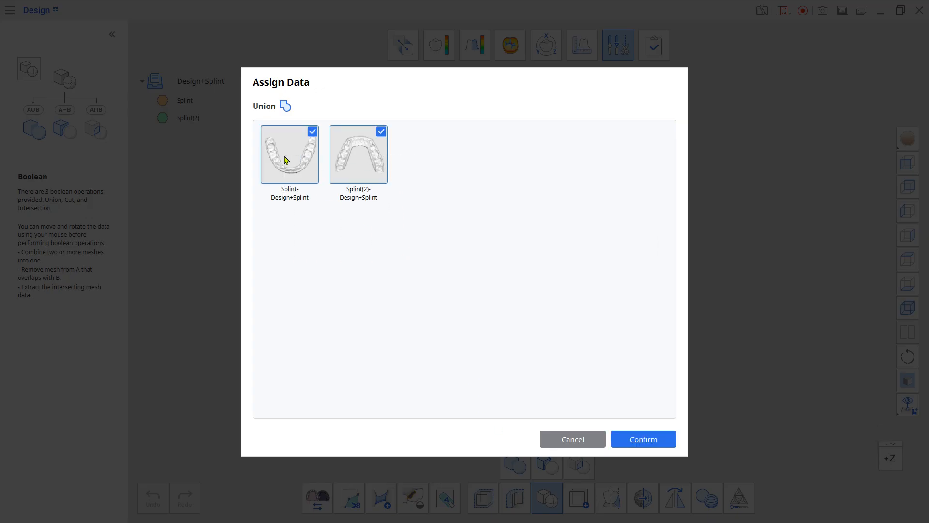
left_click(619, 439)
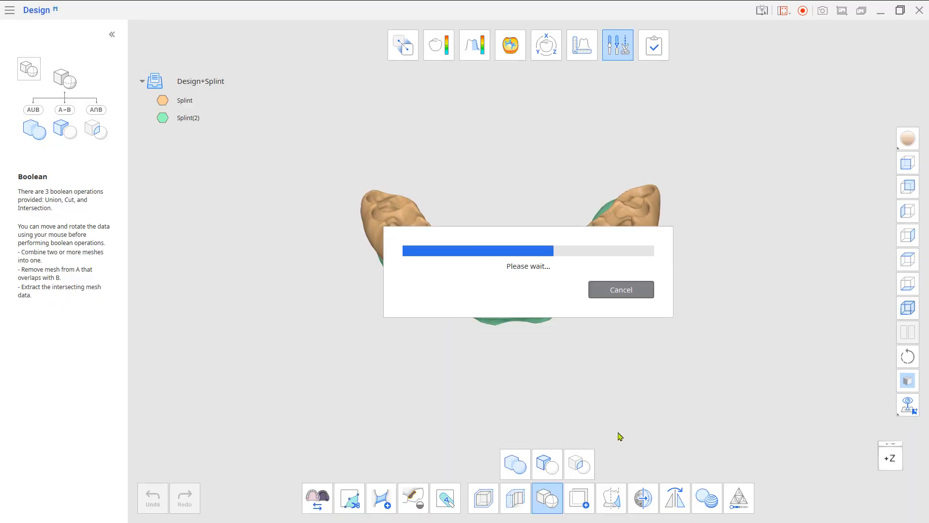
Make the united mesh semi-transparent to inspect its interior and restore its full opacity.
right_click_drag(508, 289, 530, 265)
left_click_drag(214, 137, 196, 136)
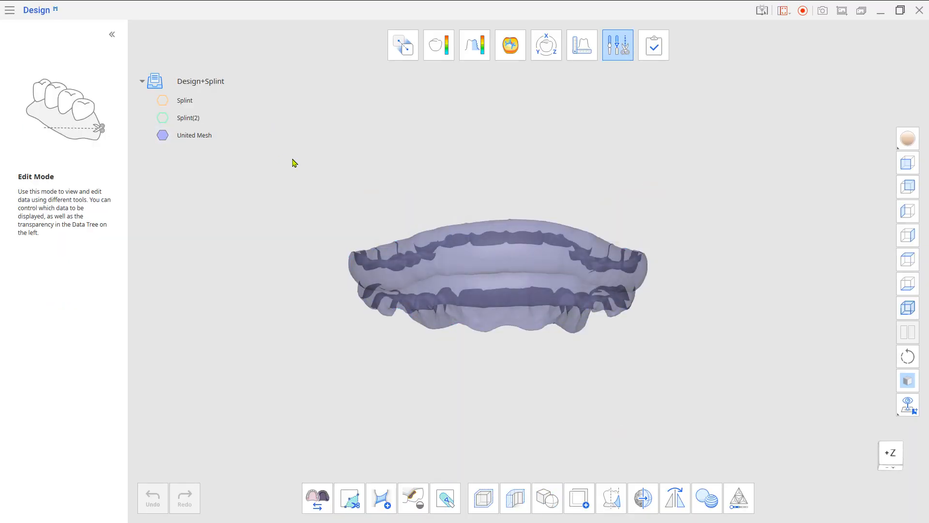
left_click_drag(196, 138, 232, 141)
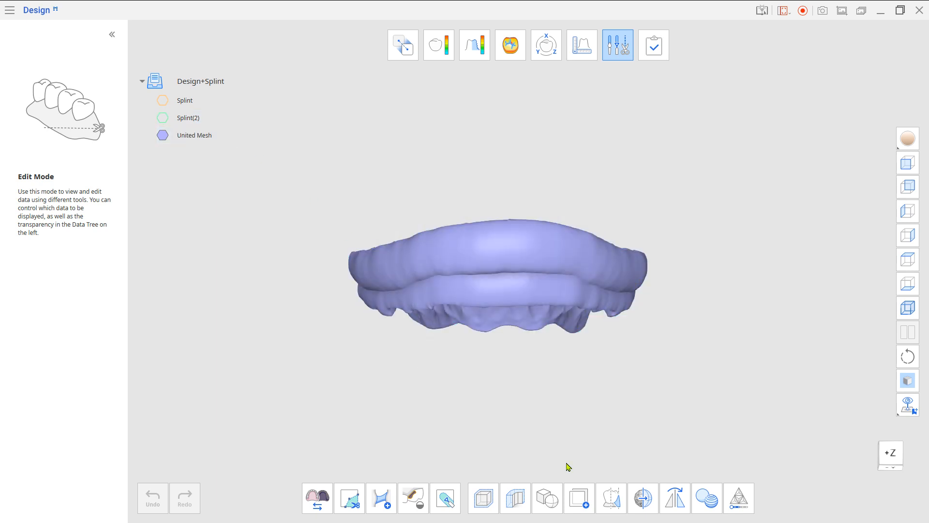
Start Smooth Surface and brush-select the seam between the two splints along the outer side of the united mesh with the medium brush.
left_click(643, 498)
left_click(417, 463)
left_click(382, 430)
left_click(410, 430)
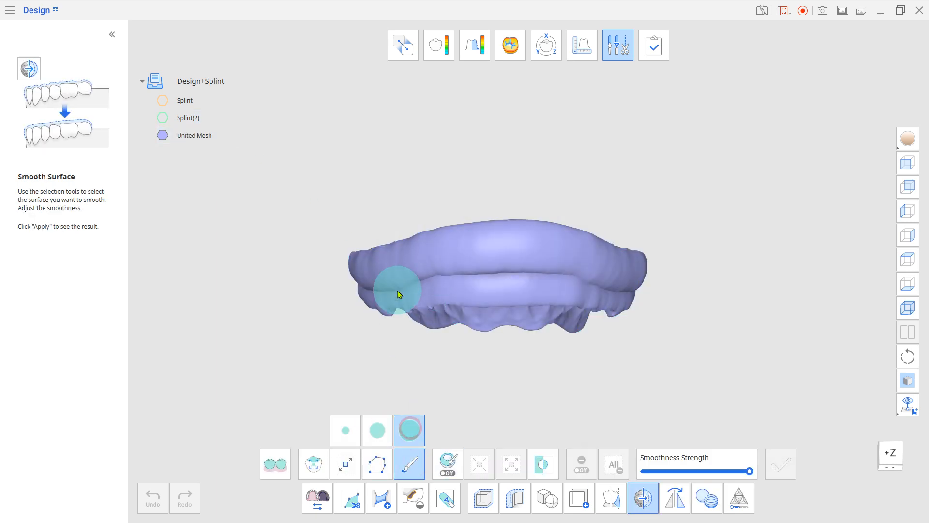
left_click(384, 429)
left_click_drag(430, 279, 762, 276)
mouse_move(761, 276)
right_mouse_down()
mouse_move(655, 293)
mouse_move(255, 276)
mouse_move(401, 342)
right_mouse_up()
mouse_move(401, 339)
left_mouse_down()
mouse_move(434, 331)
mouse_move(557, 241)
left_mouse_up()
right_click_drag(522, 292, 535, 257)
left_click_drag(534, 253, 653, 274)
Extend the seam selection around the rest of the united mesh, using the small and medium brushes.
right_click_drag(653, 275, 540, 291)
left_click(343, 428)
left_click_drag(616, 299, 652, 308)
mouse_move(653, 308)
right_mouse_down()
mouse_move(386, 340)
mouse_move(342, 335)
right_mouse_up()
left_click(378, 429)
left_click_drag(423, 296, 543, 315)
right_click_drag(630, 326, 226, 342)
mouse_move(466, 306)
left_mouse_down()
mouse_move(620, 301)
mouse_move(692, 287)
left_mouse_up()
mouse_move(692, 287)
right_mouse_down()
mouse_move(332, 340)
mouse_move(417, 360)
right_mouse_up()
Apply the smoothing to the selected seam band and close the Smooth Surface tool.
left_click(781, 463)
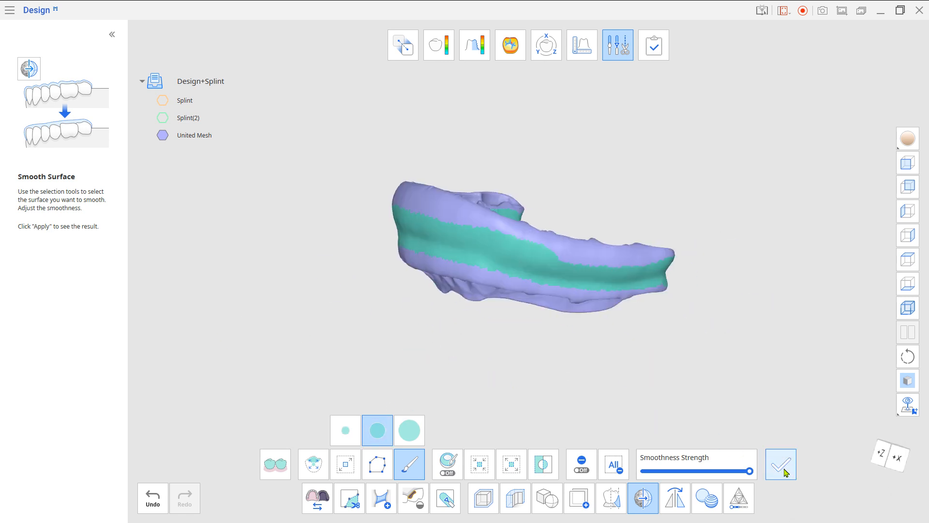
left_click(644, 498)
right_click_drag(650, 477, 525, 415)
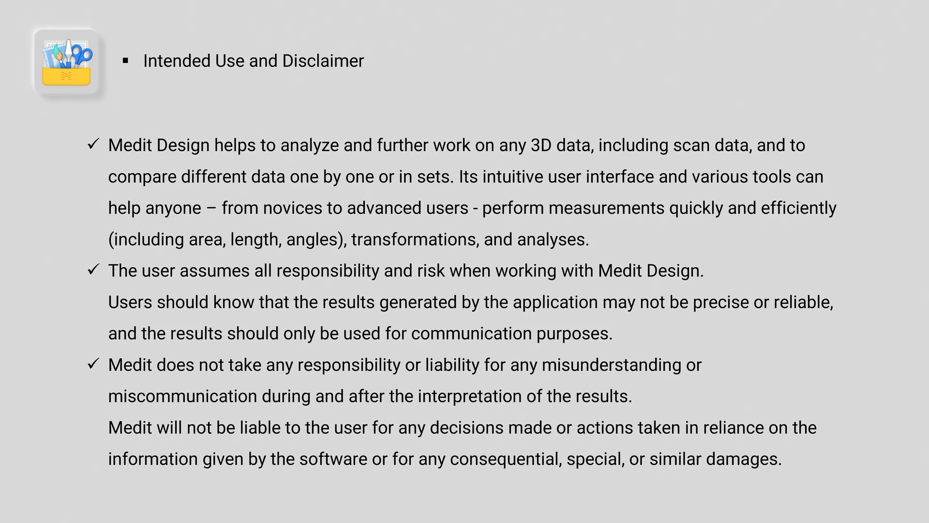